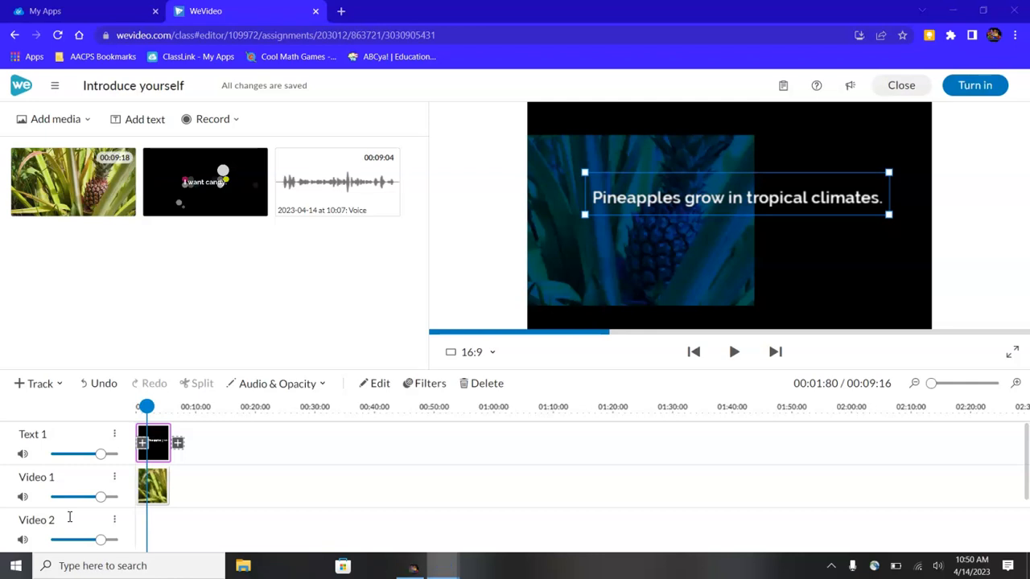
Rename the Text 1 track as "Title" and the Video 1 track as "Still image".
{"action": "left_click", "coordinate": [35, 441]}
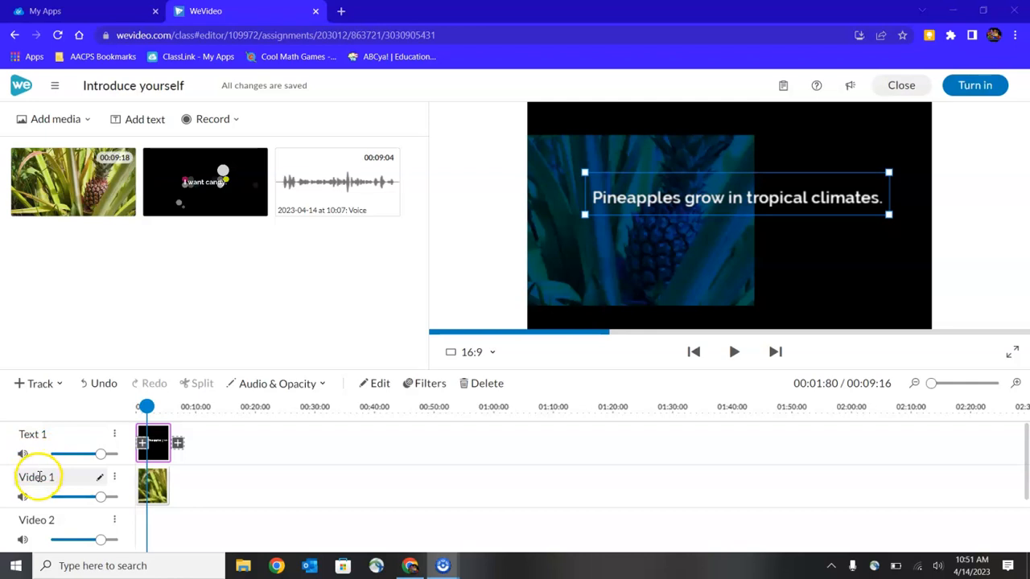
{"action": "scroll", "coordinate": [40, 476], "scroll_direction": "down", "scroll_amount": 1}
{"action": "scroll", "coordinate": [40, 477], "scroll_direction": "down", "scroll_amount": 1}
{"action": "scroll", "coordinate": [40, 475], "scroll_direction": "up", "scroll_amount": 2}
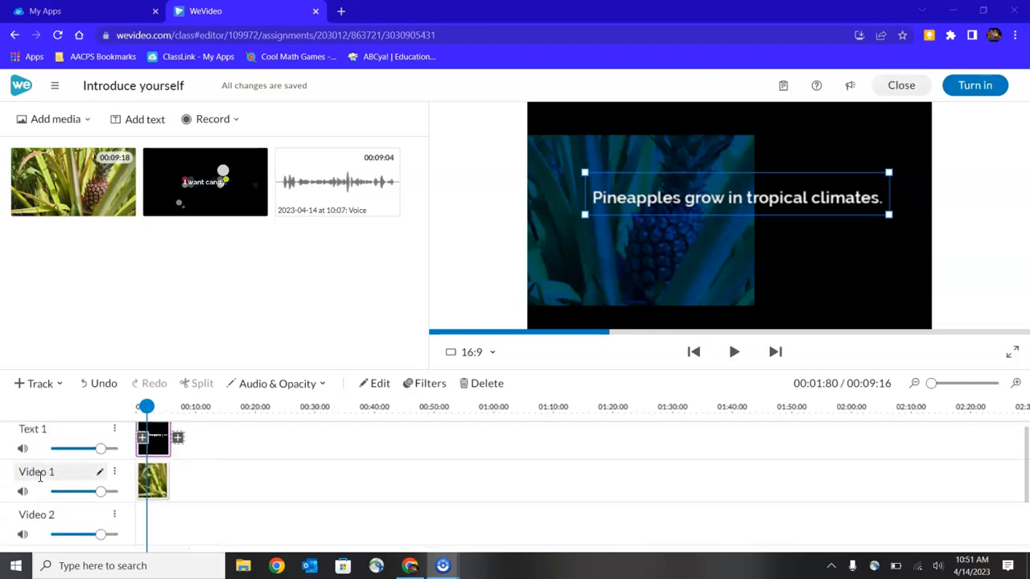
{"action": "left_click", "coordinate": [42, 437]}
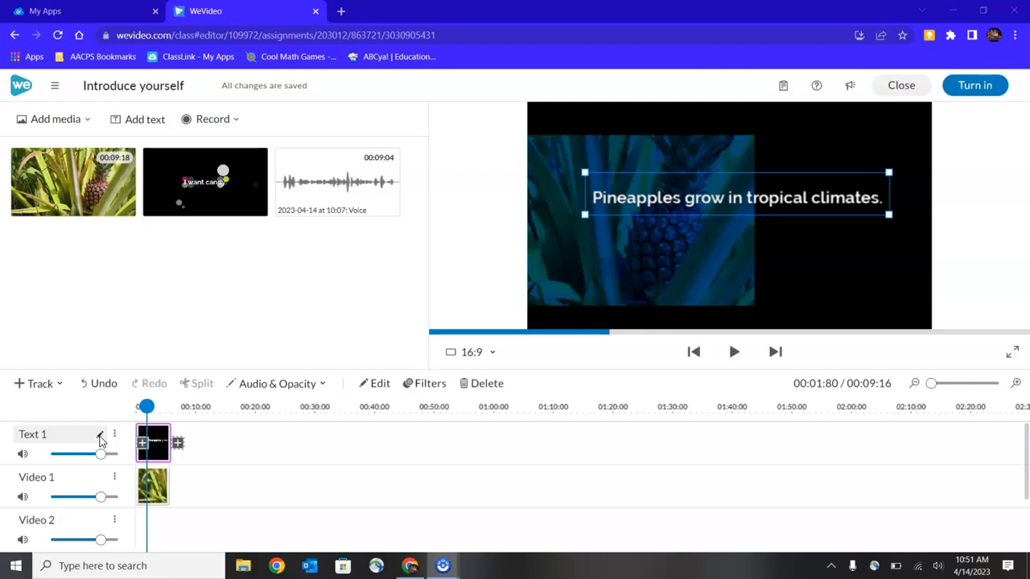
{"action": "left_click", "coordinate": [100, 437]}
{"action": "type", "text": "Title"}
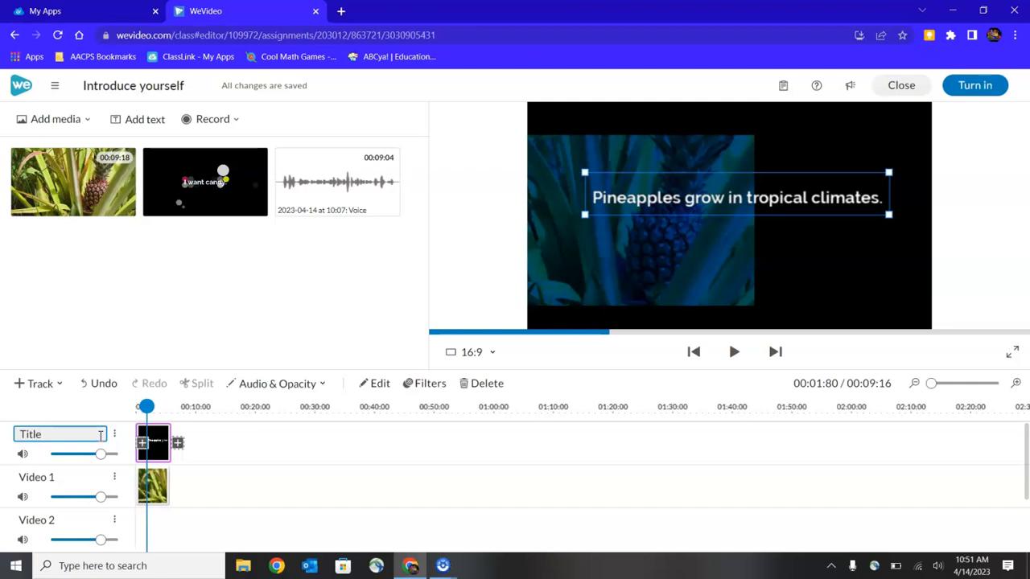
{"action": "double_click", "coordinate": [47, 477]}
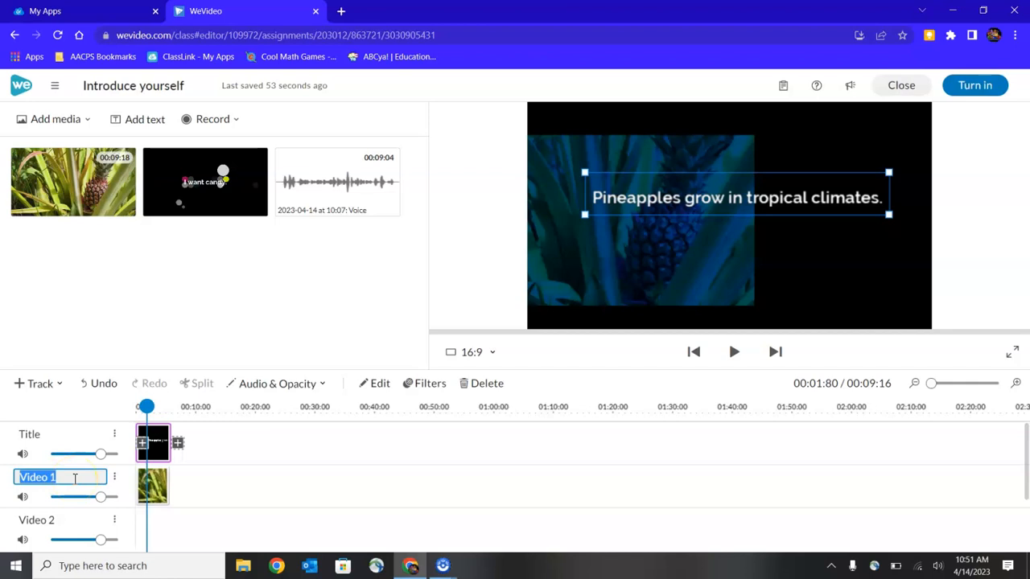
{"action": "type", "text": "Still image"}
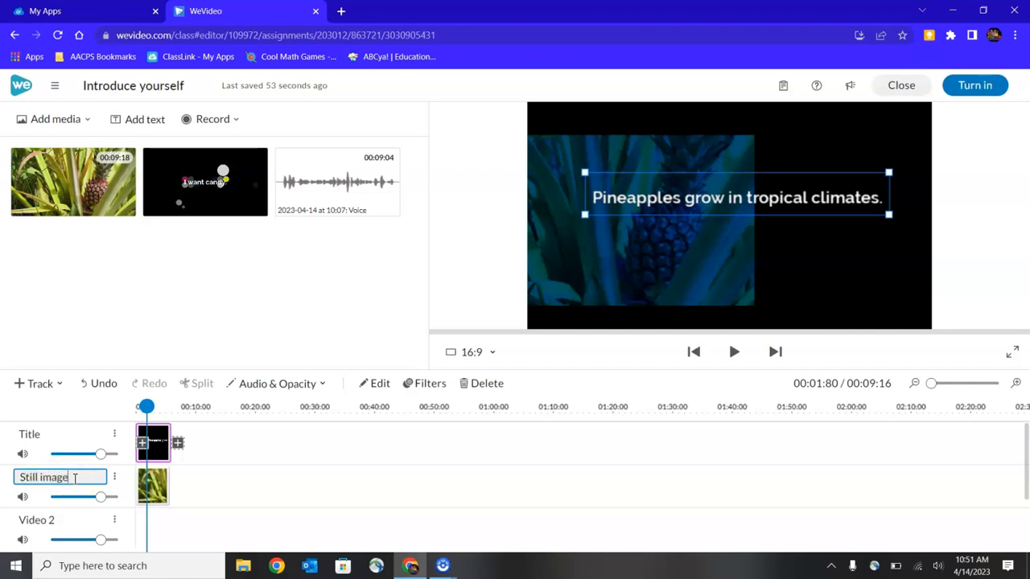
Set the height of the Title track to Large.
{"action": "left_click", "coordinate": [115, 438]}
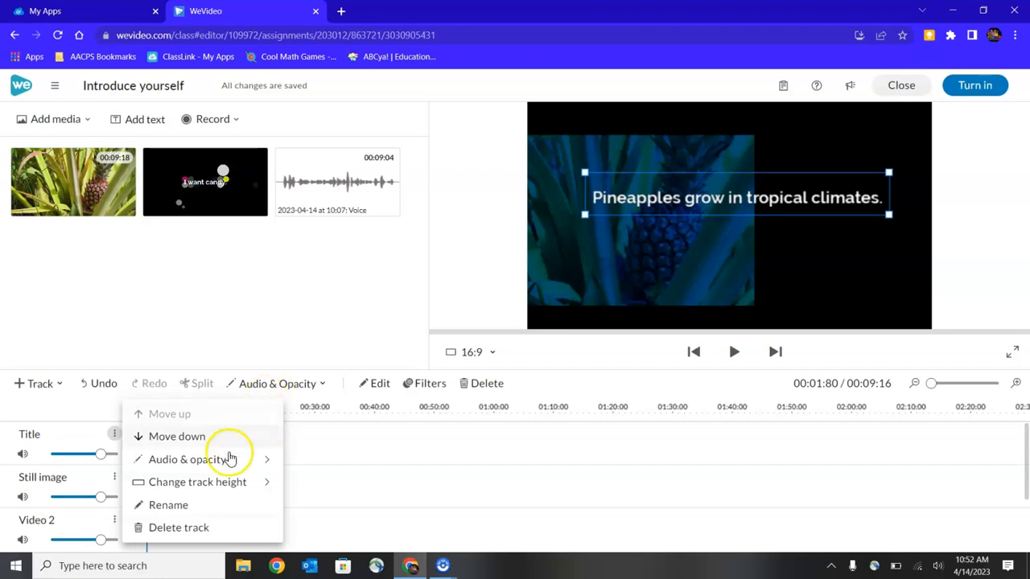
{"action": "mouse_move", "coordinate": [215, 491]}
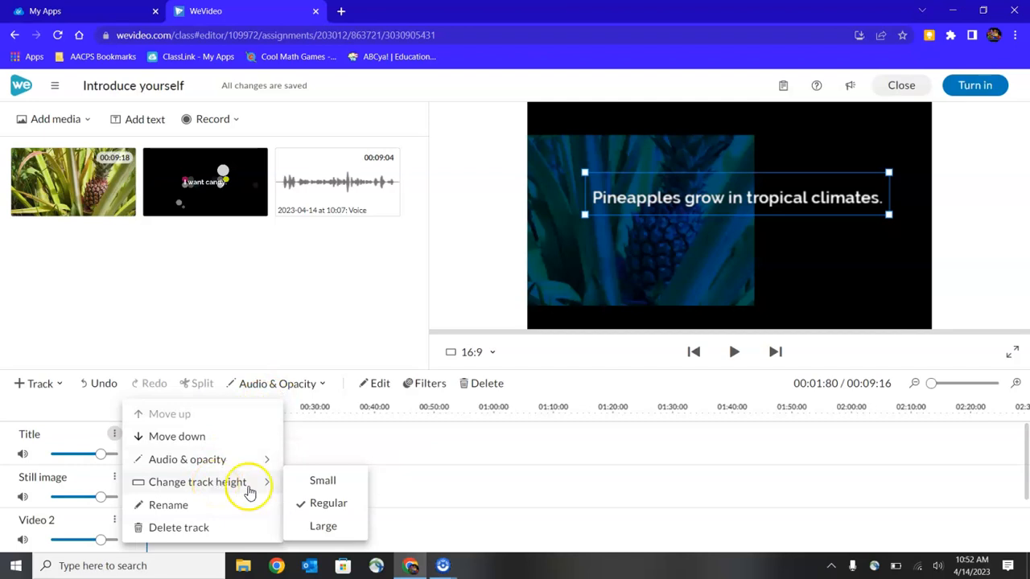
{"action": "left_click", "coordinate": [323, 527]}
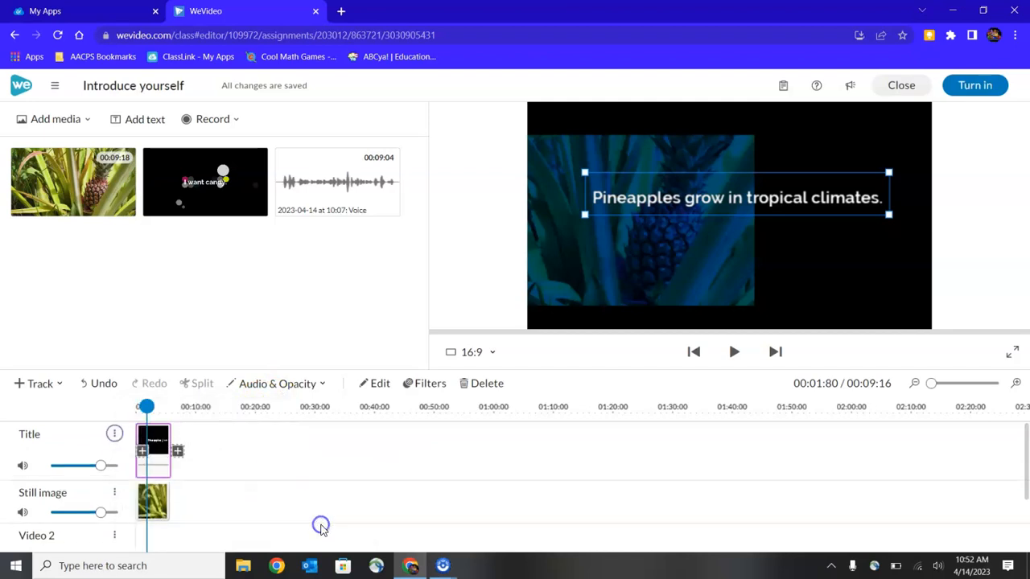
{"action": "left_click", "coordinate": [272, 474]}
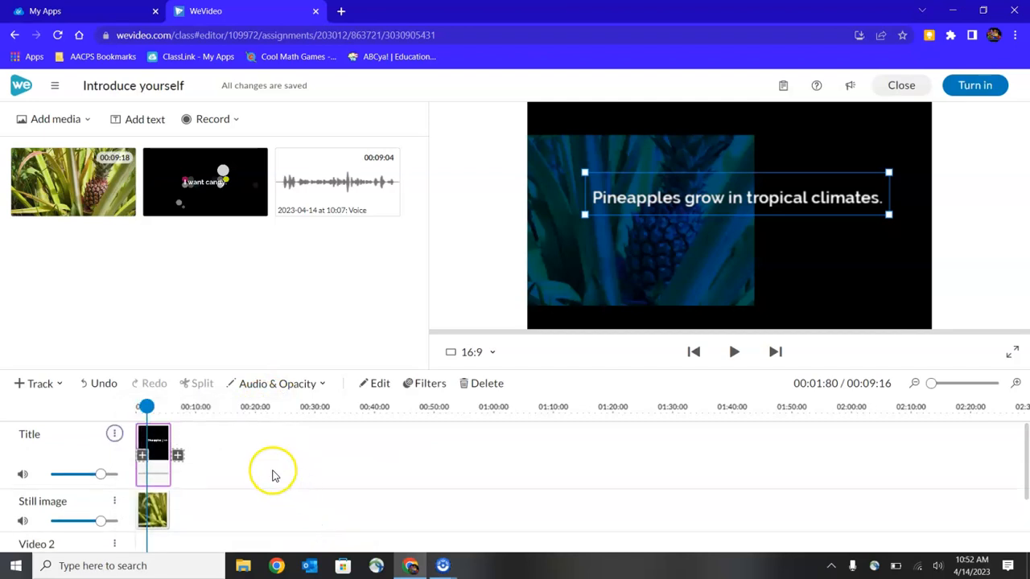
{"action": "scroll", "coordinate": [272, 475], "scroll_direction": "down", "scroll_amount": 2}
{"action": "scroll", "coordinate": [271, 475], "scroll_direction": "up", "scroll_amount": 2}
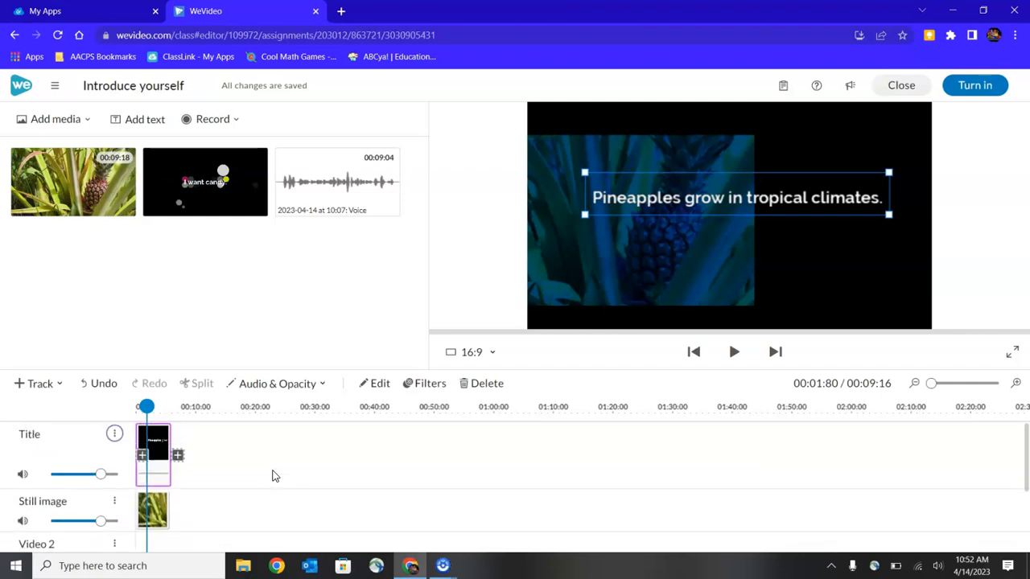
{"action": "left_click", "coordinate": [114, 435]}
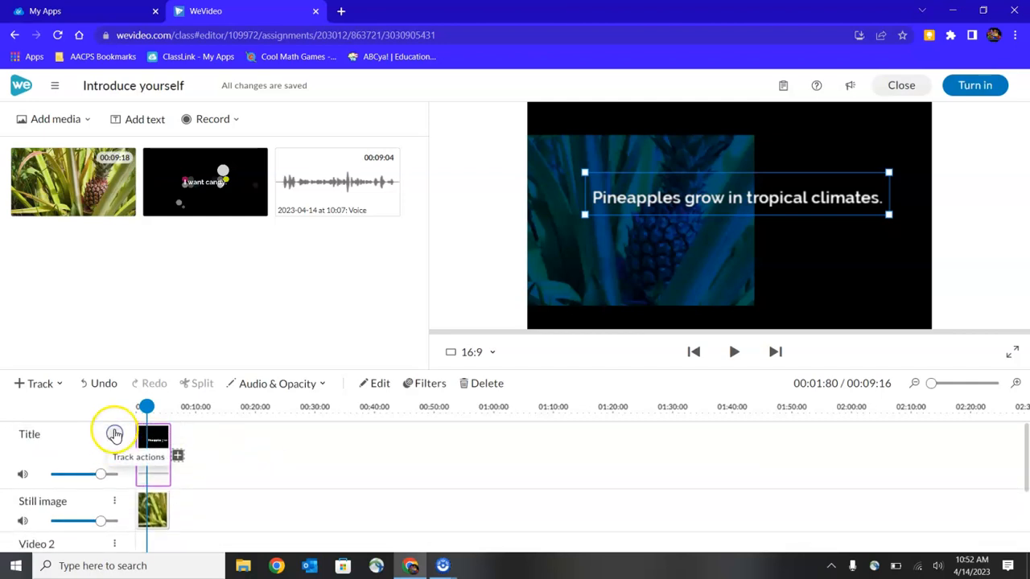
{"action": "mouse_move", "coordinate": [168, 490]}
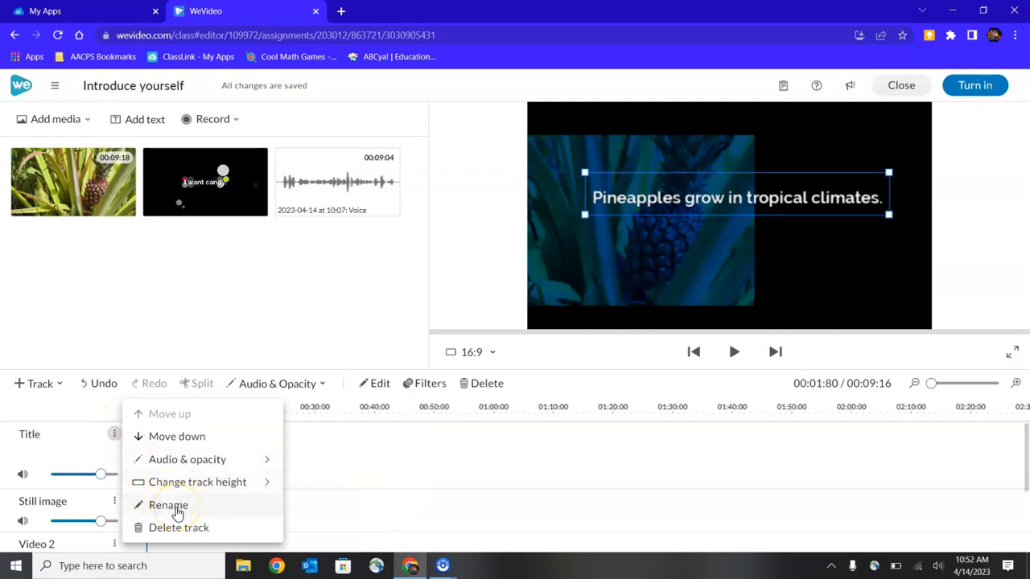
{"action": "left_click", "coordinate": [177, 535]}
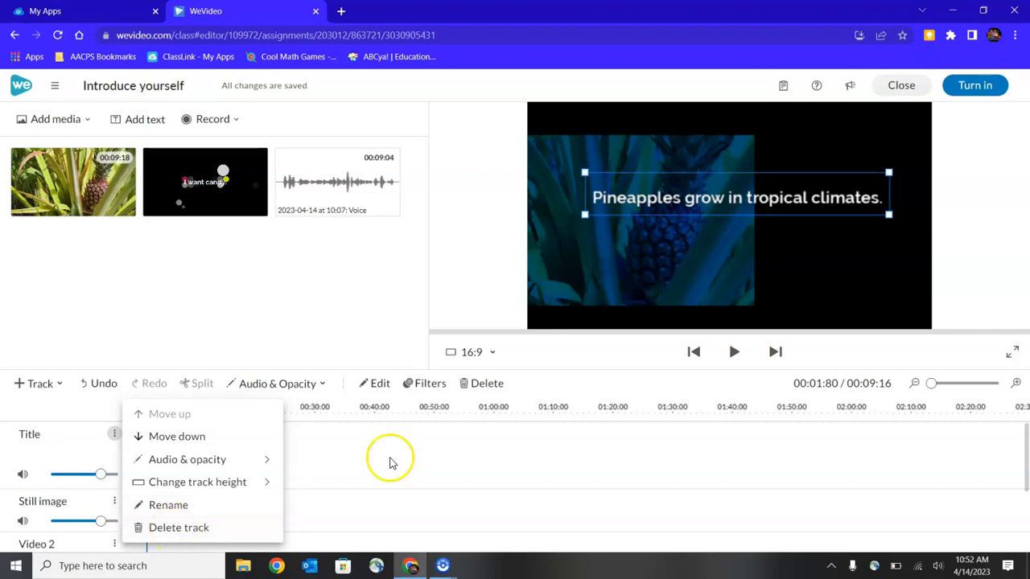
Zoom in on the timeline until the clips fill its width and move the playhead to about 00:02:88.
{"action": "left_click", "coordinate": [933, 383]}
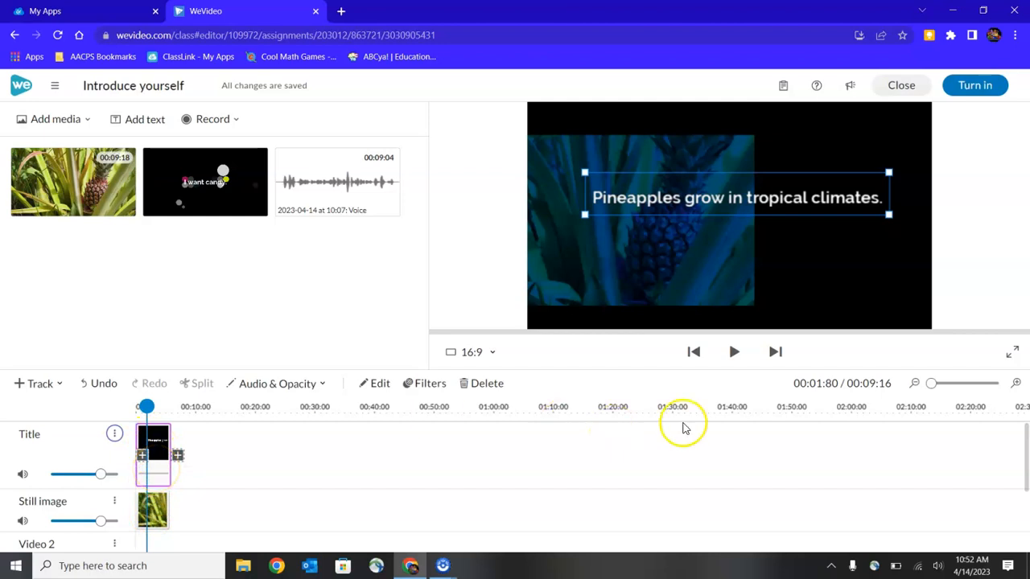
{"action": "mouse_move", "coordinate": [929, 383]}
{"action": "left_click_drag", "start_coordinate": [930, 384], "coordinate": [945, 385]}
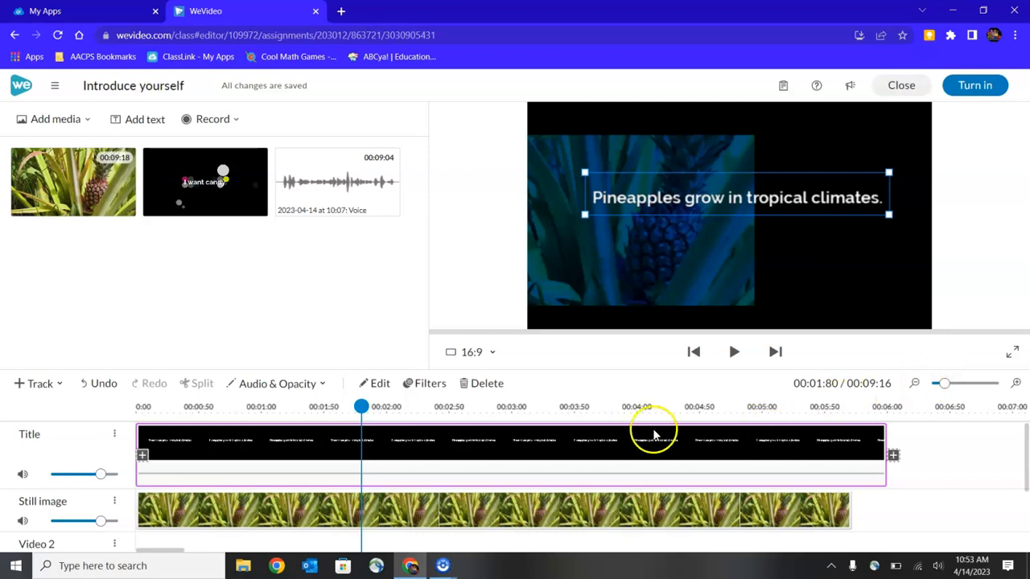
{"action": "left_click_drag", "start_coordinate": [361, 406], "coordinate": [499, 406]}
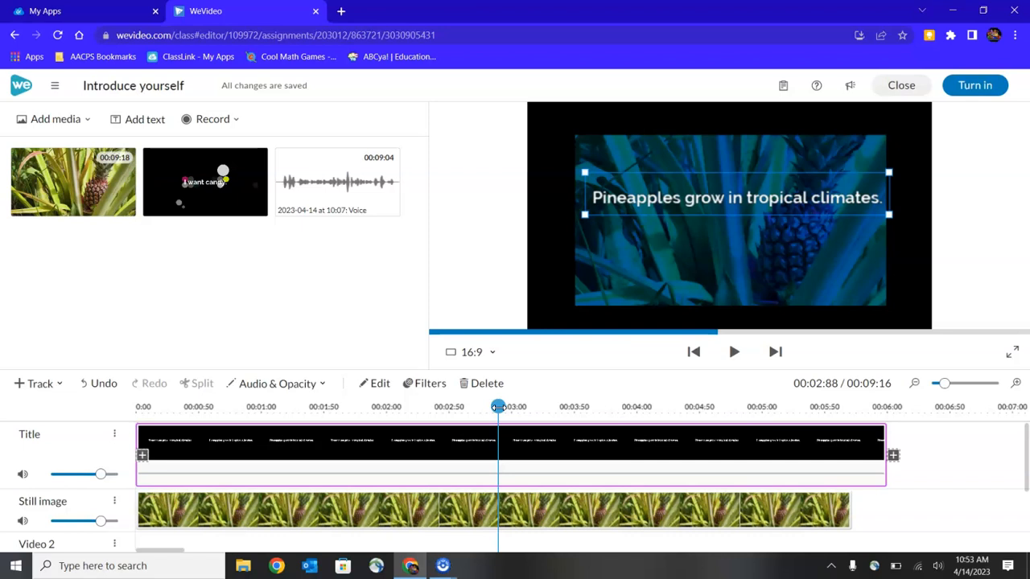
{"action": "left_click", "coordinate": [193, 388]}
{"action": "left_click", "coordinate": [197, 357]}
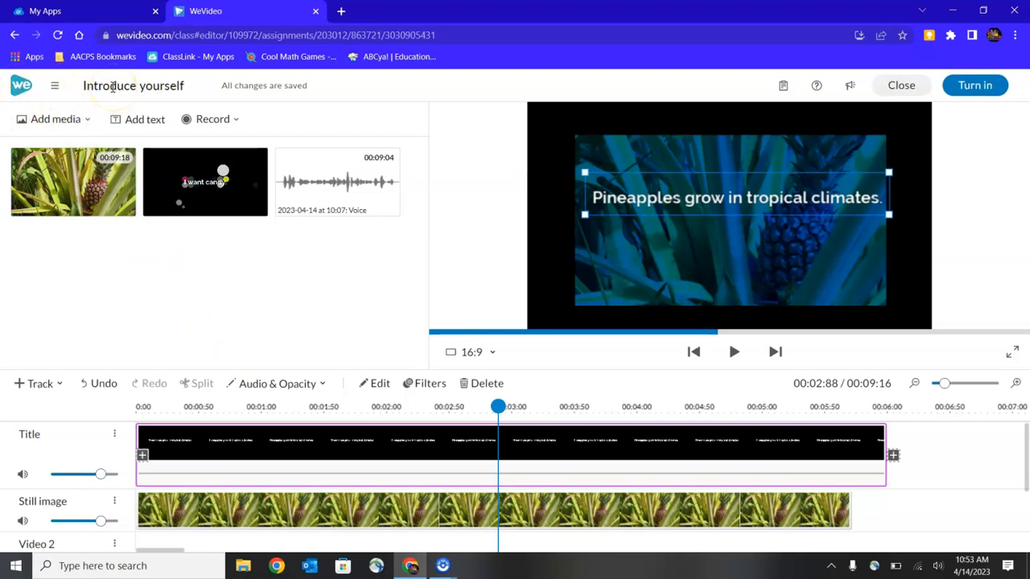
Save the project and view its version history, leaving without restoring a version.
{"action": "left_click", "coordinate": [55, 87]}
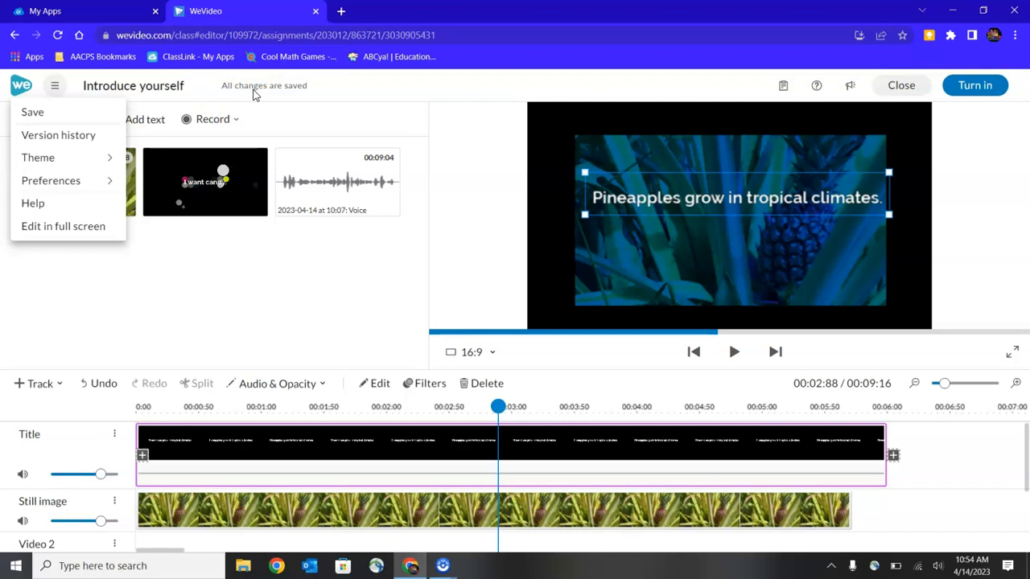
{"action": "left_click", "coordinate": [32, 111]}
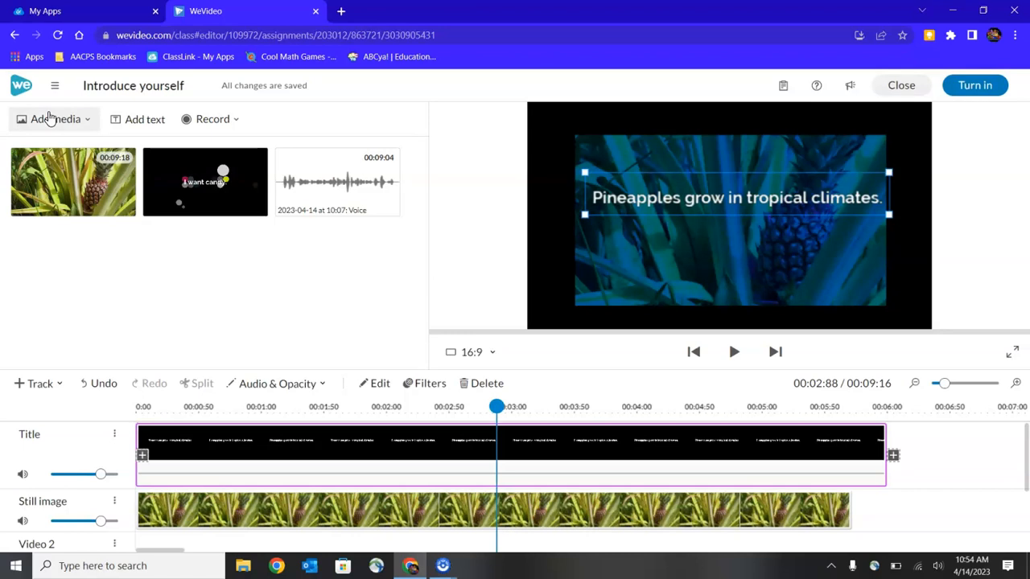
{"action": "left_click", "coordinate": [55, 86]}
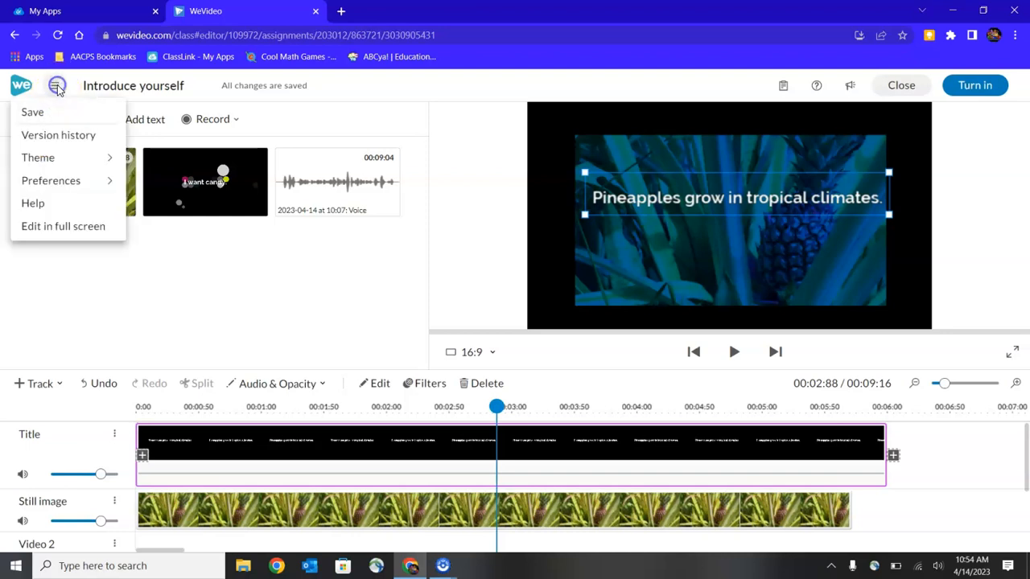
{"action": "left_click", "coordinate": [73, 143]}
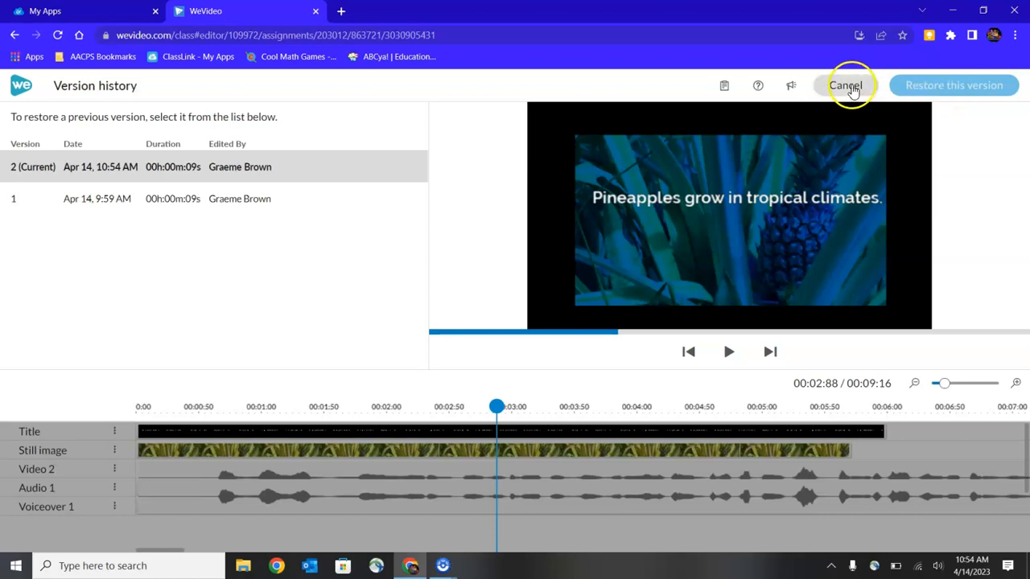
{"action": "left_click", "coordinate": [851, 89]}
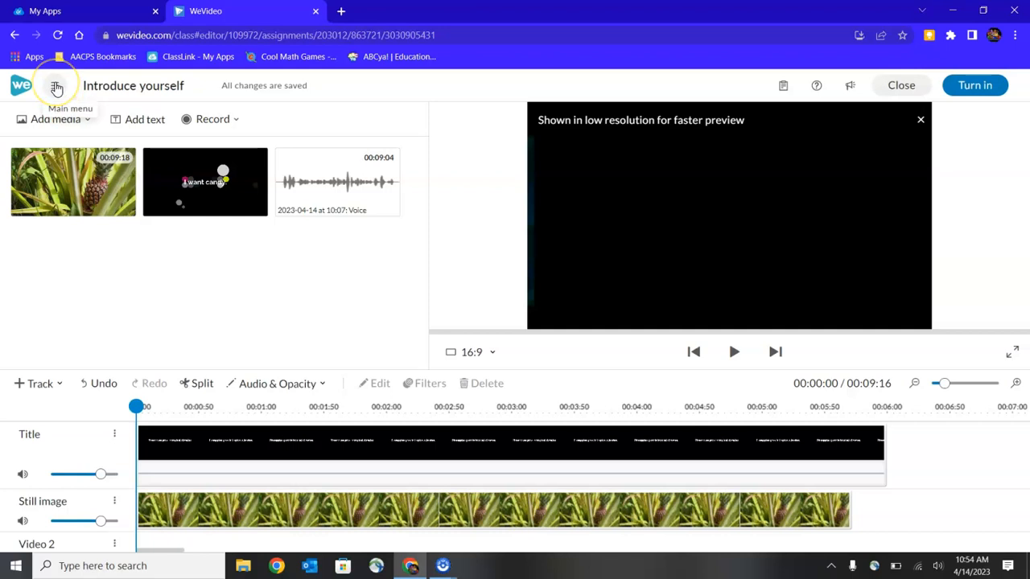
Switch the editor theme to Dark and back to Light.
{"action": "left_click", "coordinate": [56, 87]}
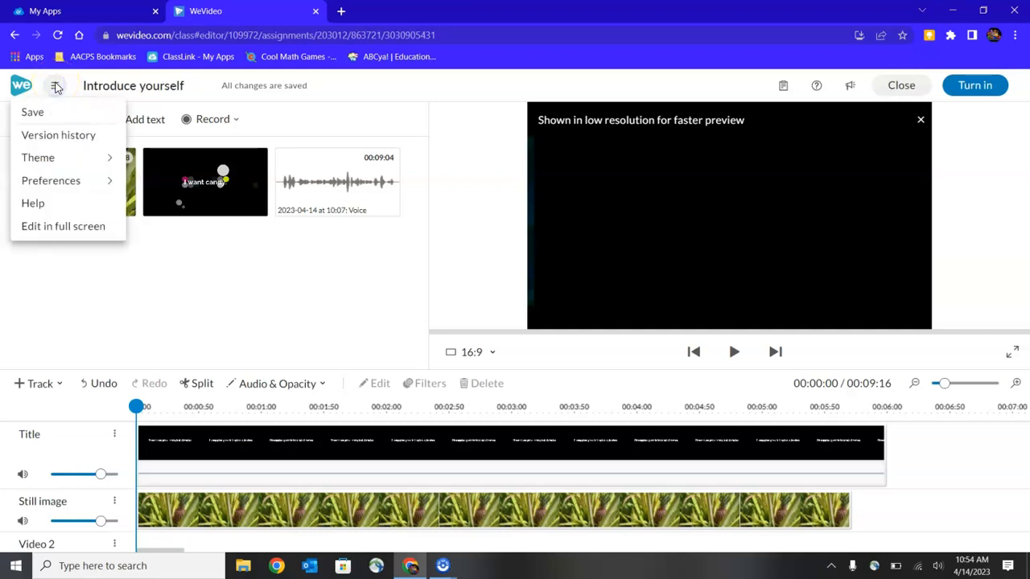
{"action": "left_click", "coordinate": [51, 161]}
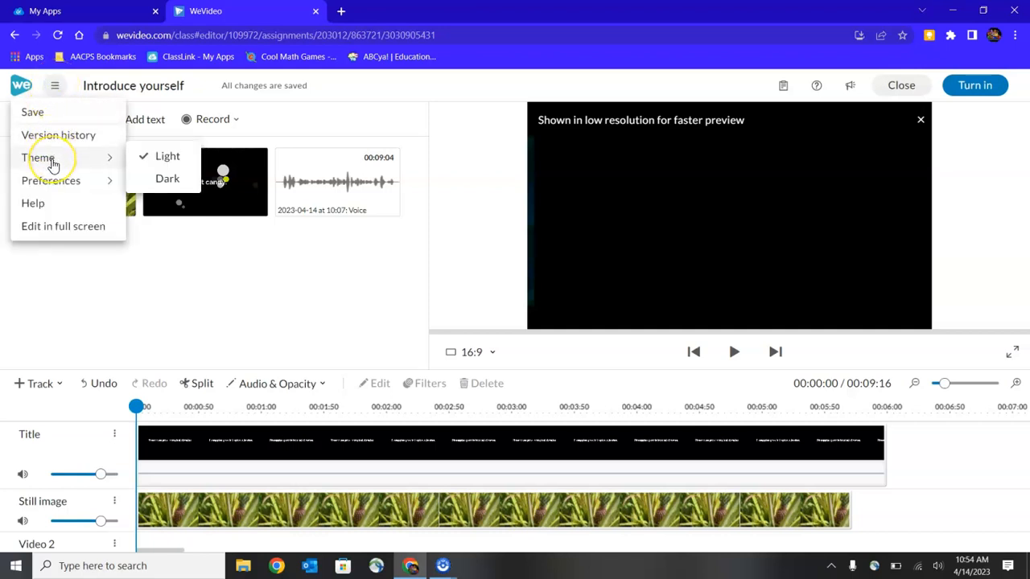
{"action": "left_click", "coordinate": [168, 182]}
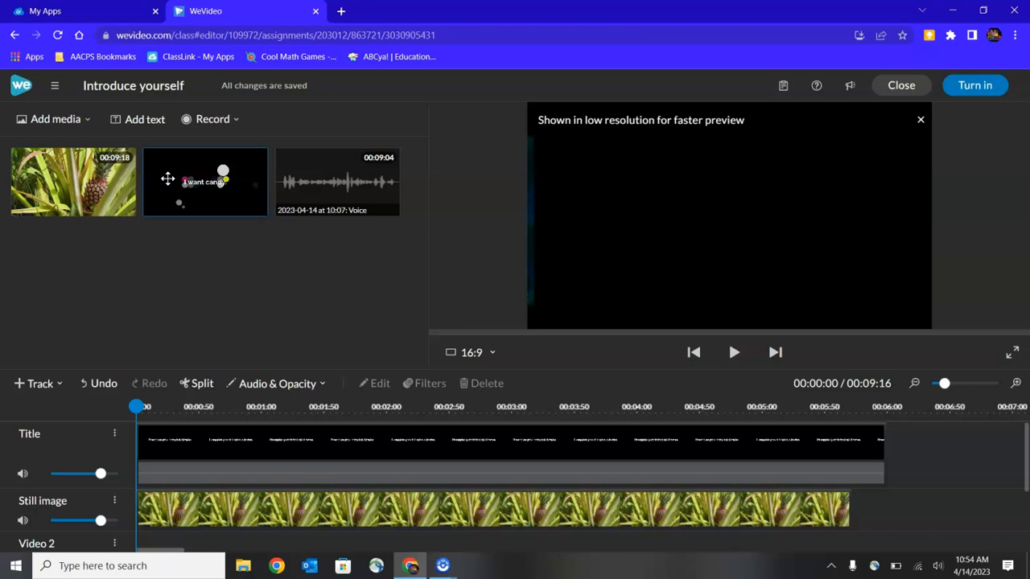
{"action": "left_click", "coordinate": [55, 85]}
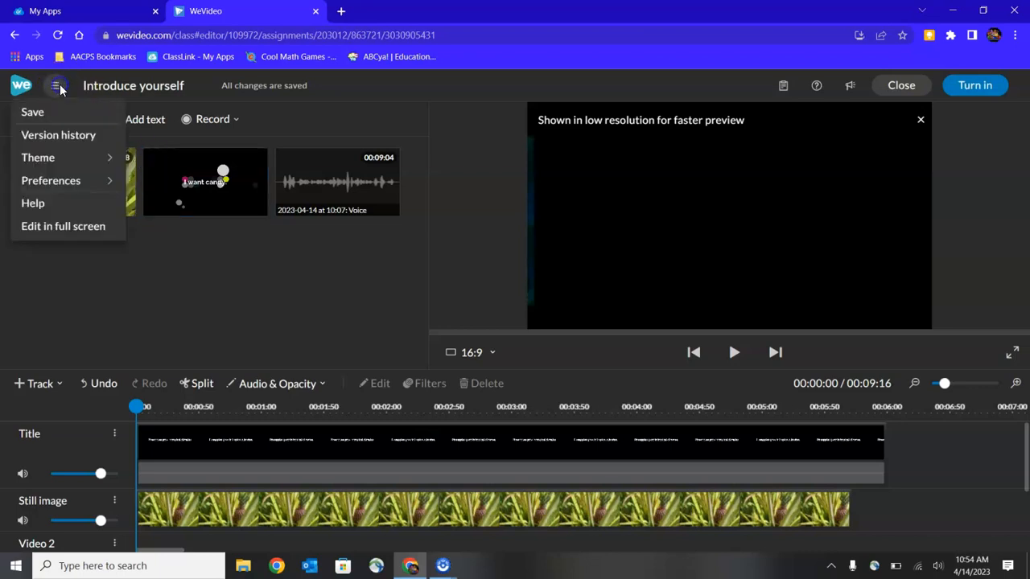
{"action": "mouse_move", "coordinate": [102, 159]}
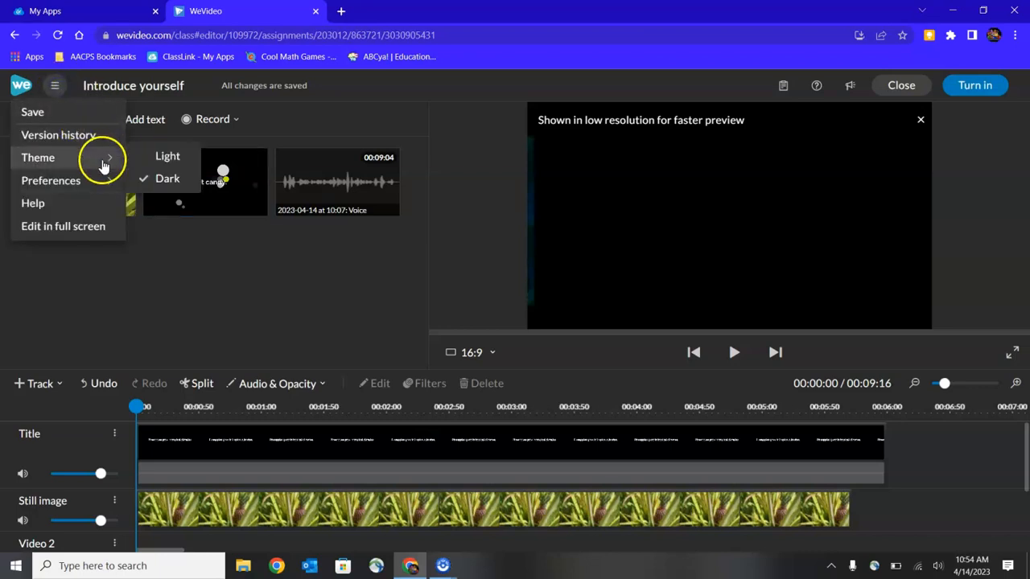
{"action": "left_click", "coordinate": [158, 159]}
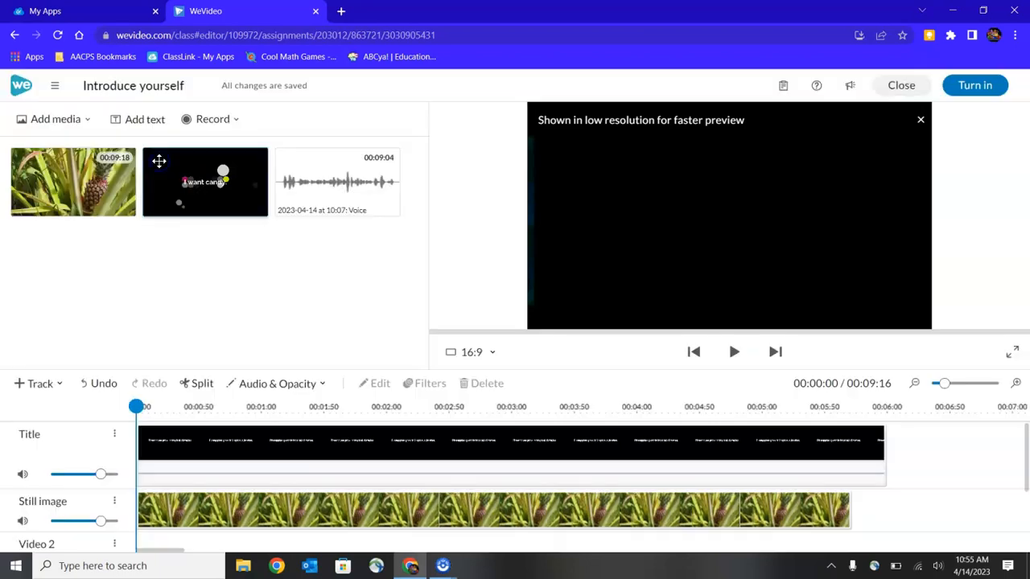
Switch the editor to full-screen editing and exit full screen again.
{"action": "left_click", "coordinate": [55, 85]}
{"action": "left_click", "coordinate": [59, 181]}
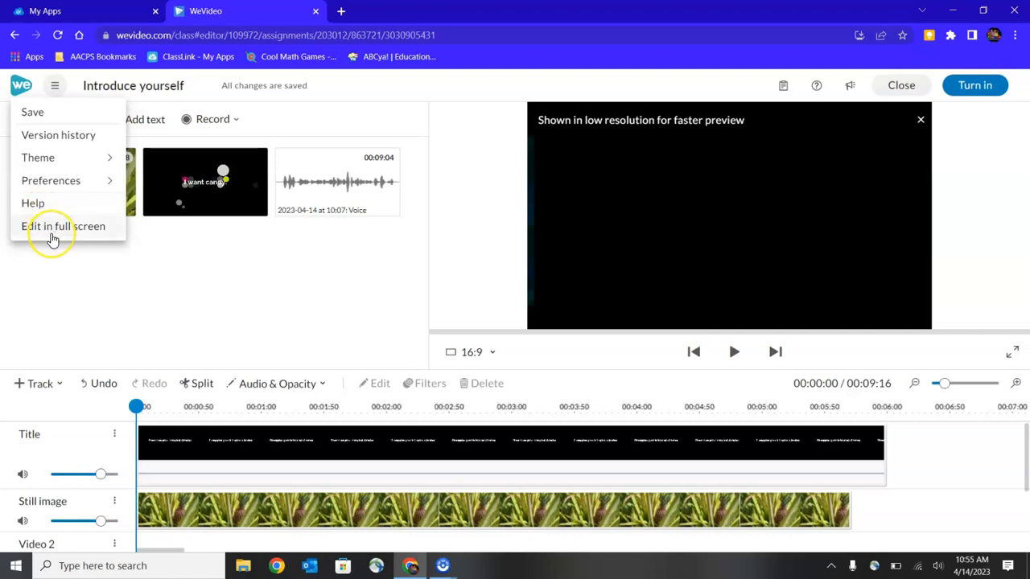
{"action": "left_click", "coordinate": [51, 236]}
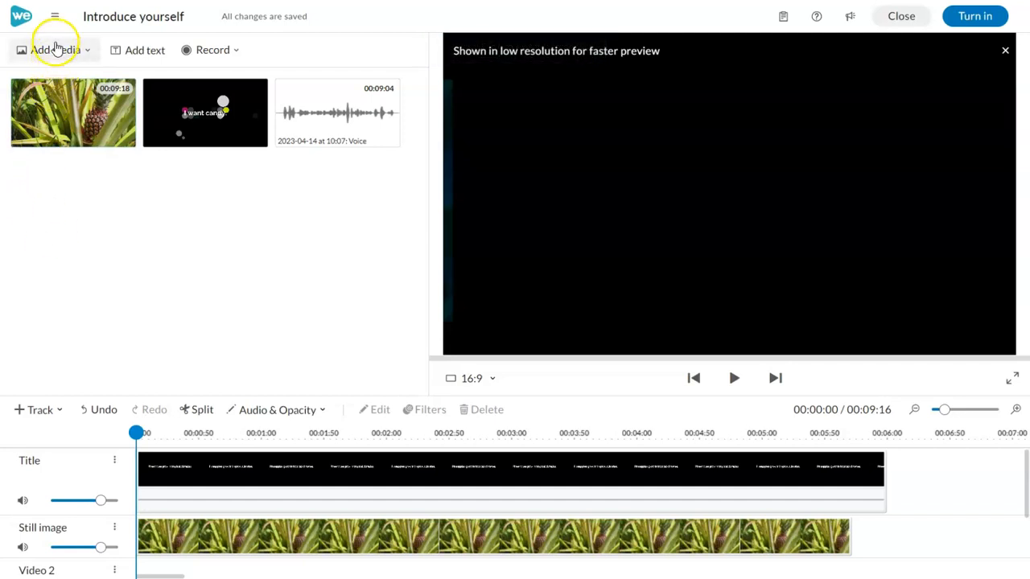
{"action": "left_click", "coordinate": [57, 17]}
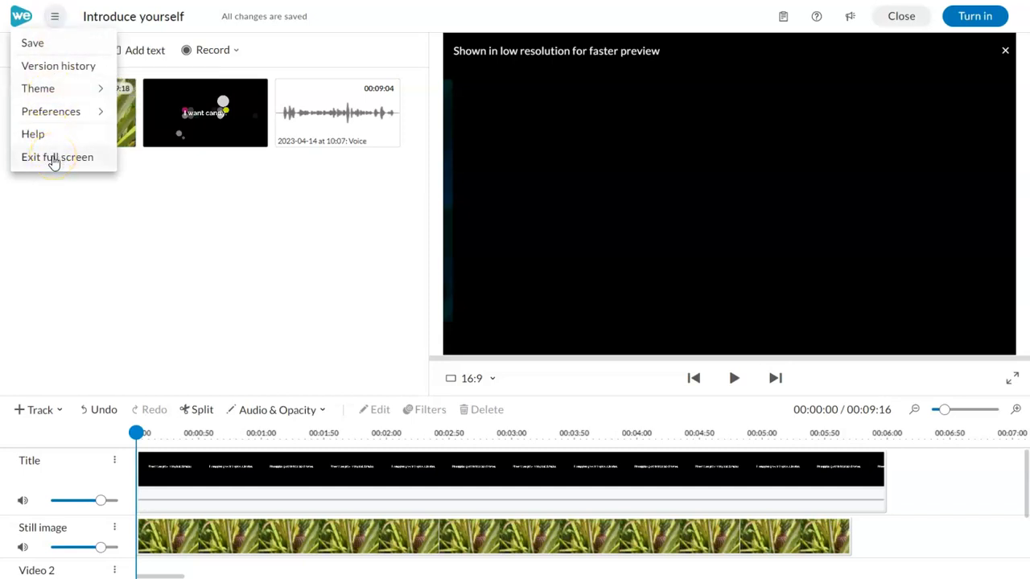
{"action": "left_click", "coordinate": [54, 159]}
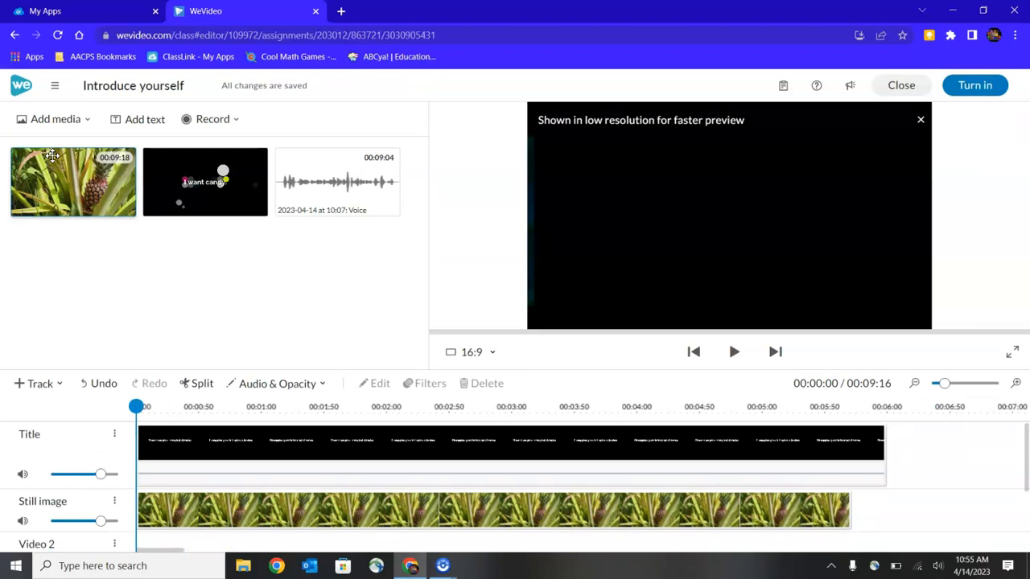
View the instructions of the Introduce yourself assignment and close them.
{"action": "left_click", "coordinate": [782, 86]}
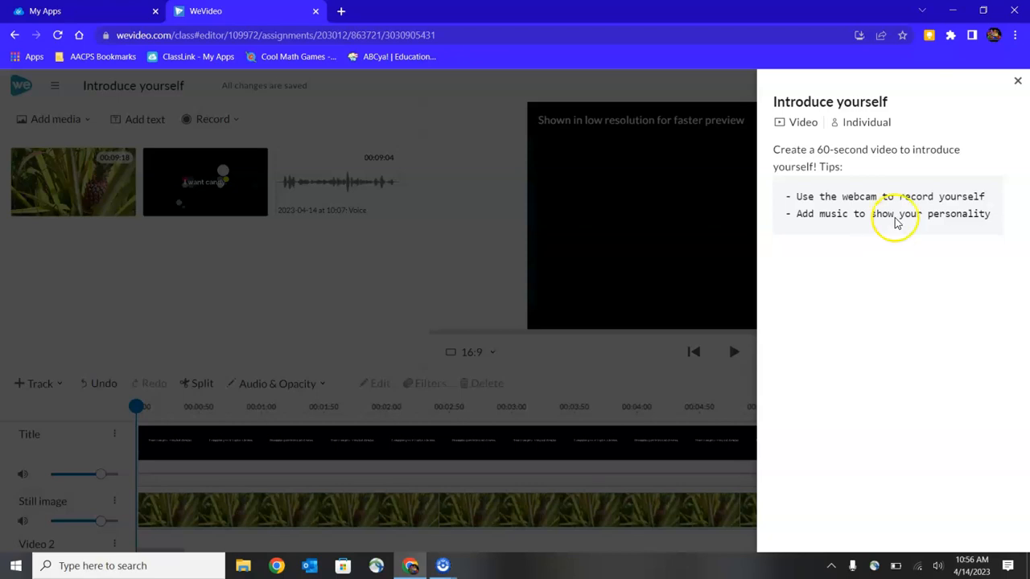
{"action": "left_click", "coordinate": [1018, 84]}
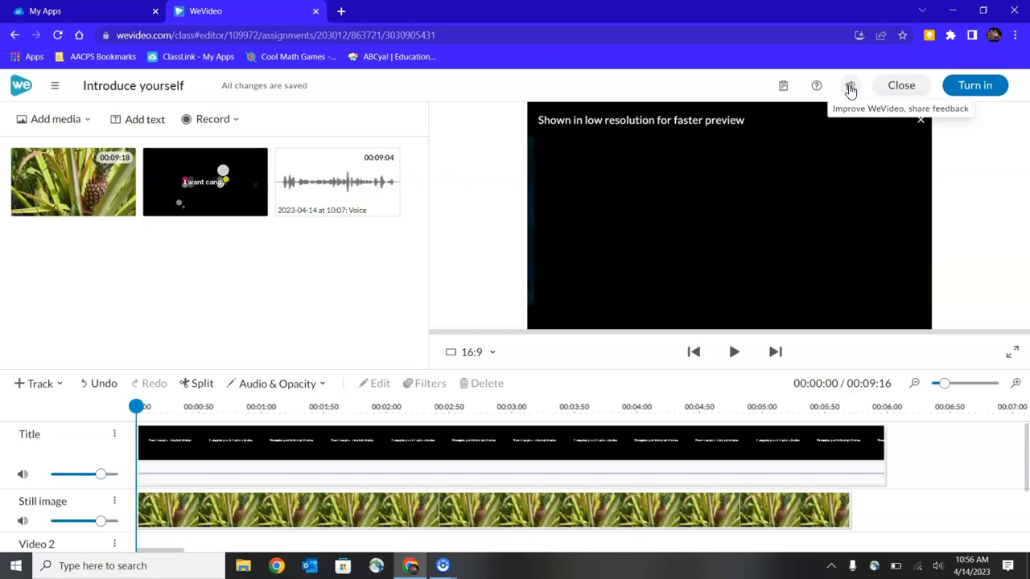
Turn in the Introduce yourself assignment and confirm submitting the video to the teacher.
{"action": "left_click", "coordinate": [898, 90]}
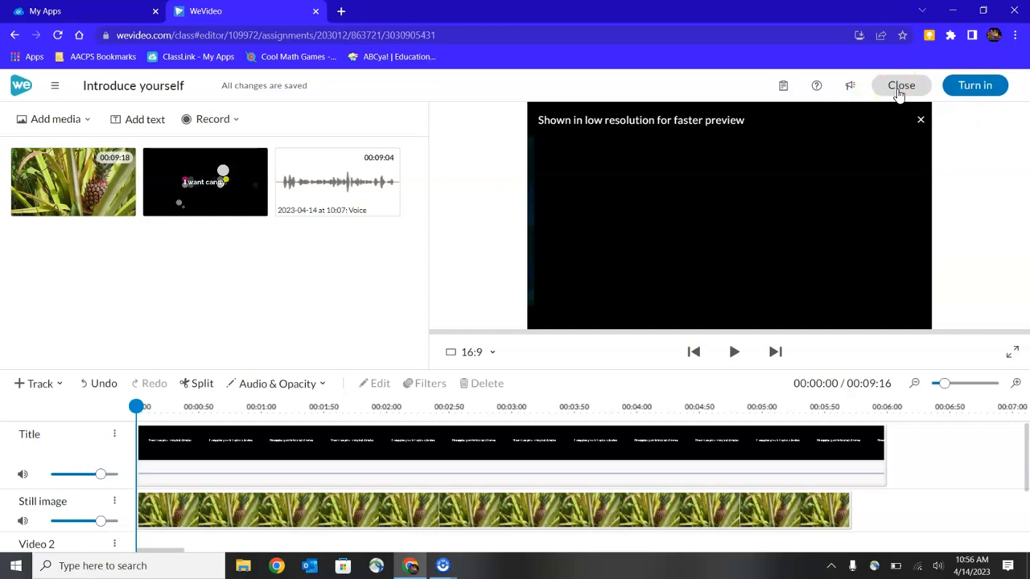
{"action": "left_click", "coordinate": [976, 87]}
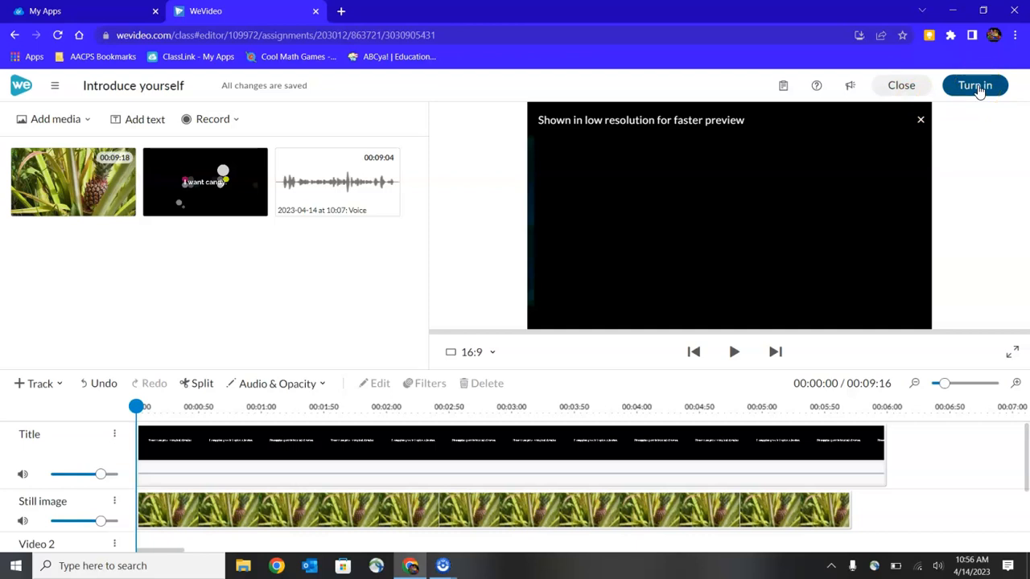
{"action": "left_click", "coordinate": [978, 87]}
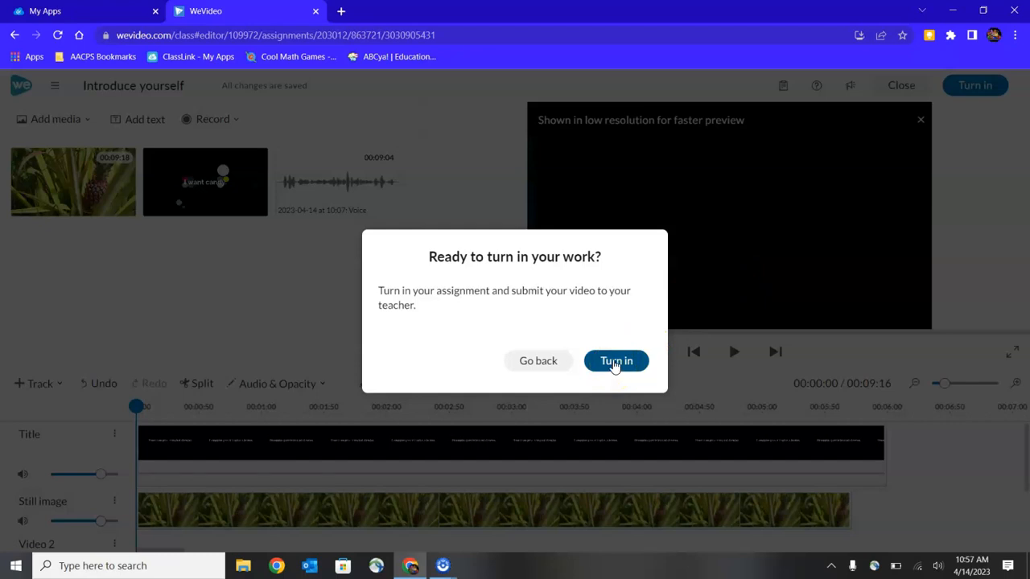
{"action": "left_click", "coordinate": [615, 362]}
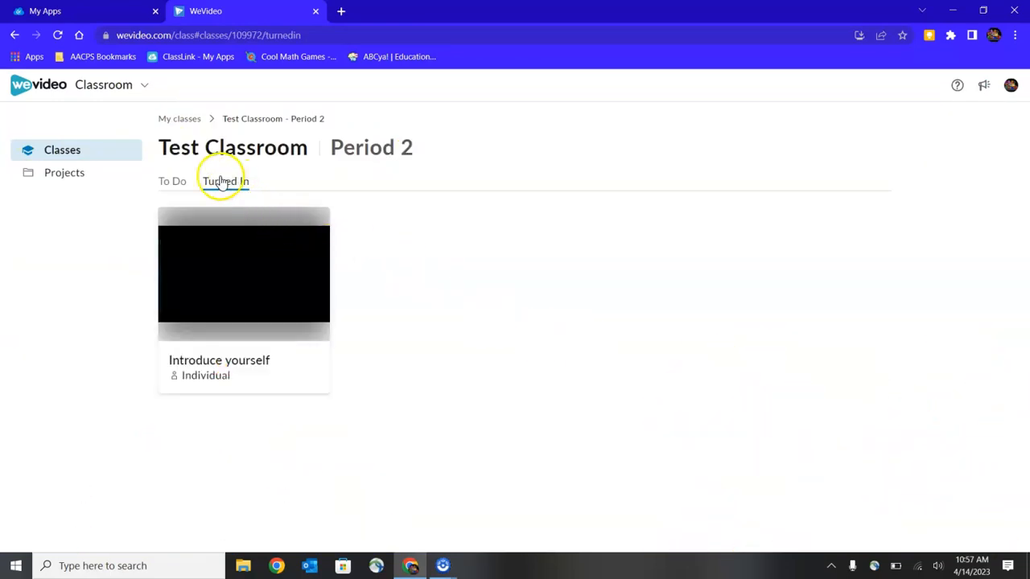
Check the class's To Do and Turned In assignments, view the submitted Introduce yourself video, and return to the class page.
{"action": "left_click", "coordinate": [171, 183]}
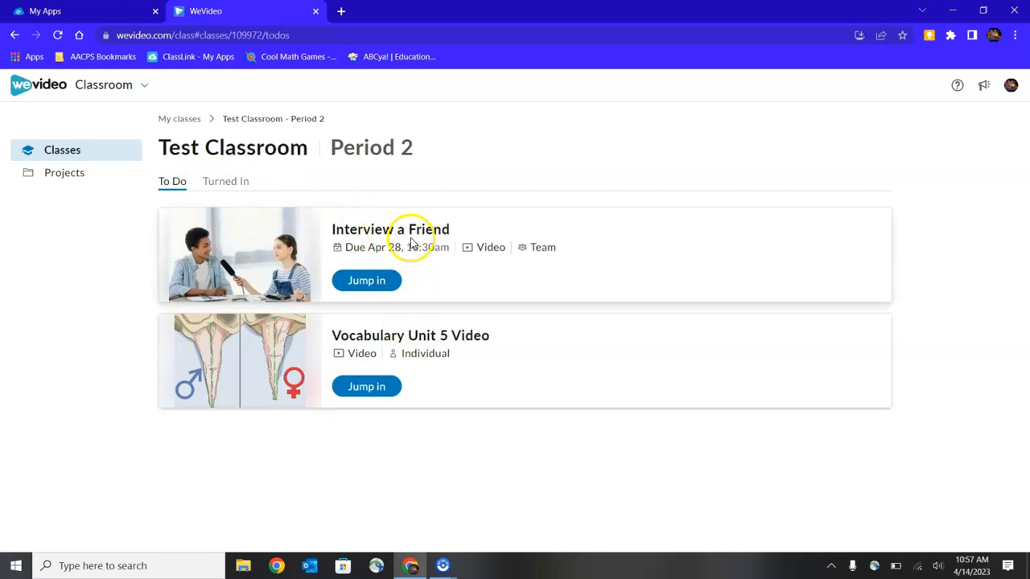
{"action": "left_click", "coordinate": [243, 183]}
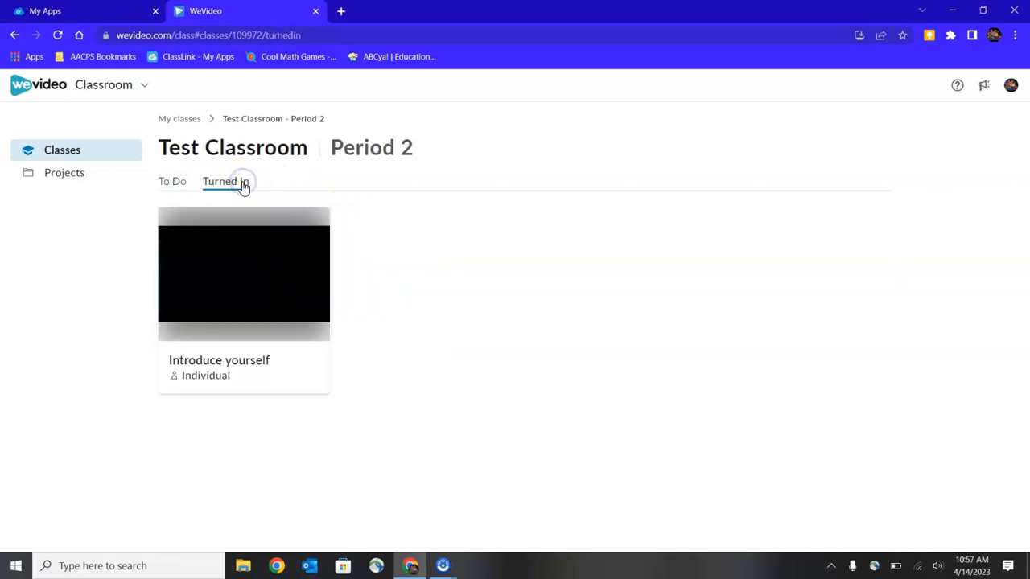
{"action": "left_click", "coordinate": [245, 271]}
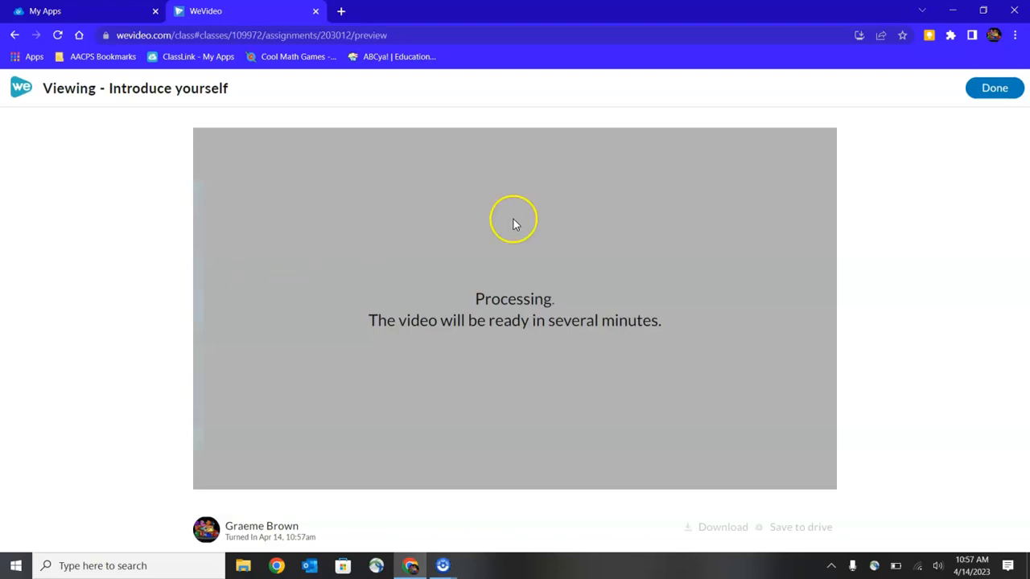
{"action": "left_click", "coordinate": [988, 90]}
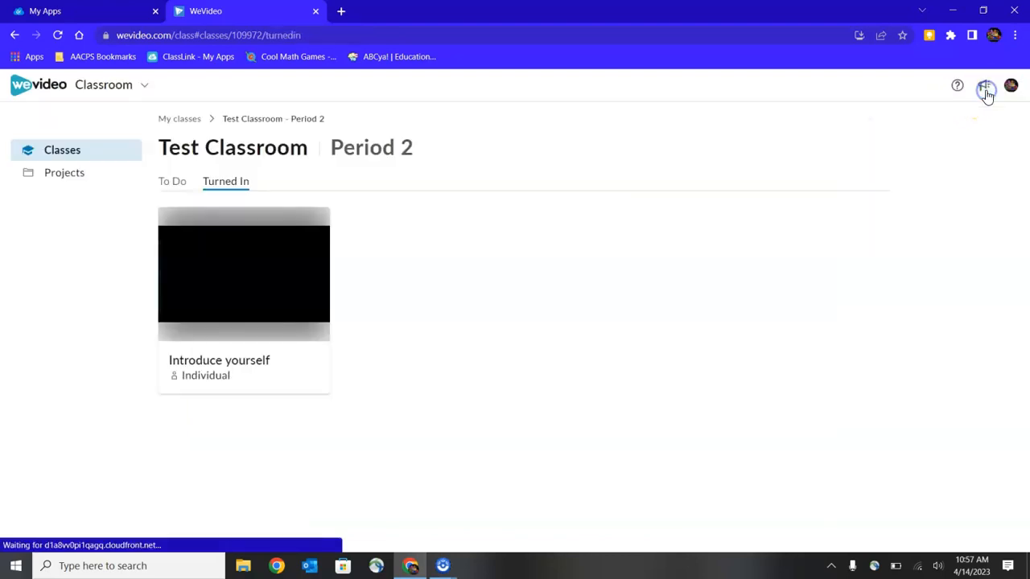